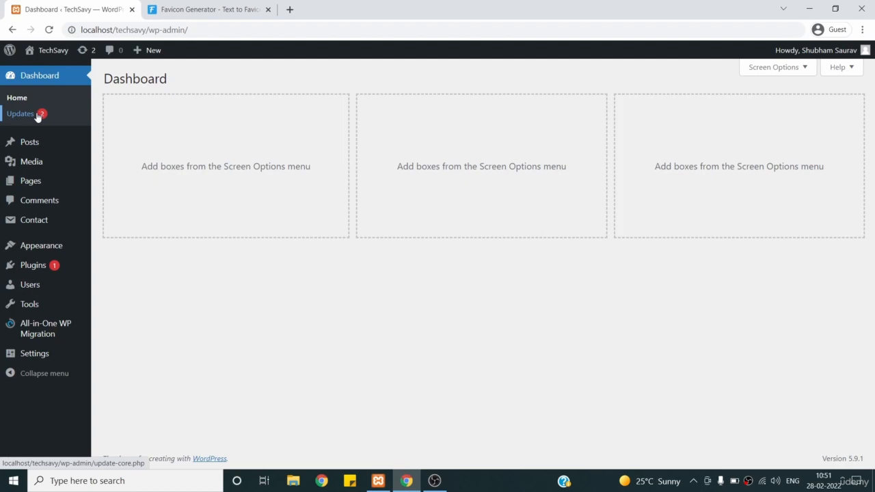
# Update the Contact Form 7 plugin from the WordPress updates page.
pyautogui.click(32, 114)
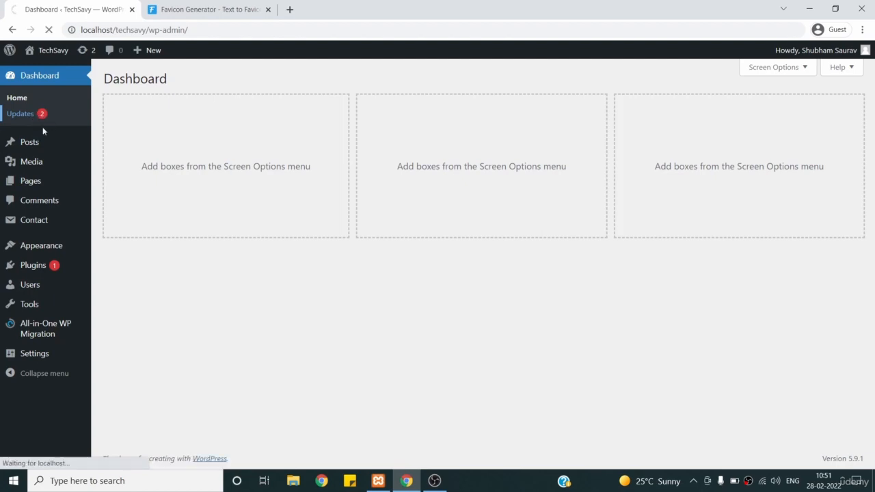
pyautogui.scroll(-3, 354, 139)
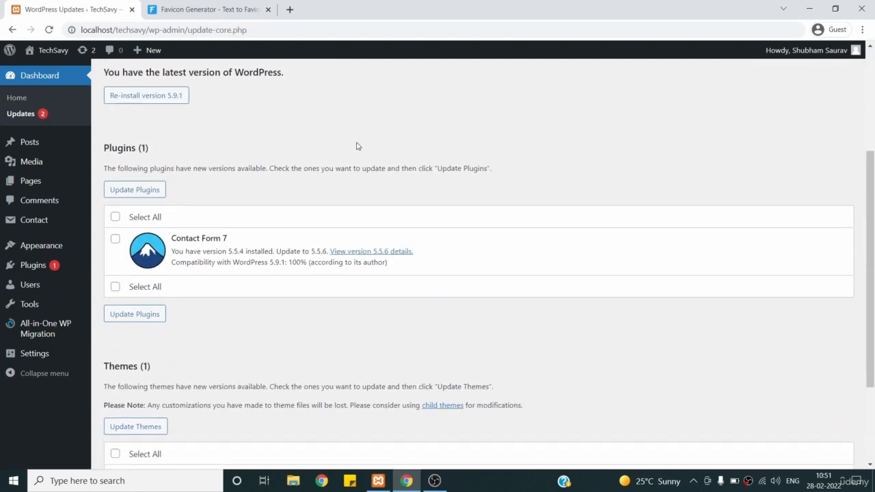
pyautogui.scroll(-2, 319, 214)
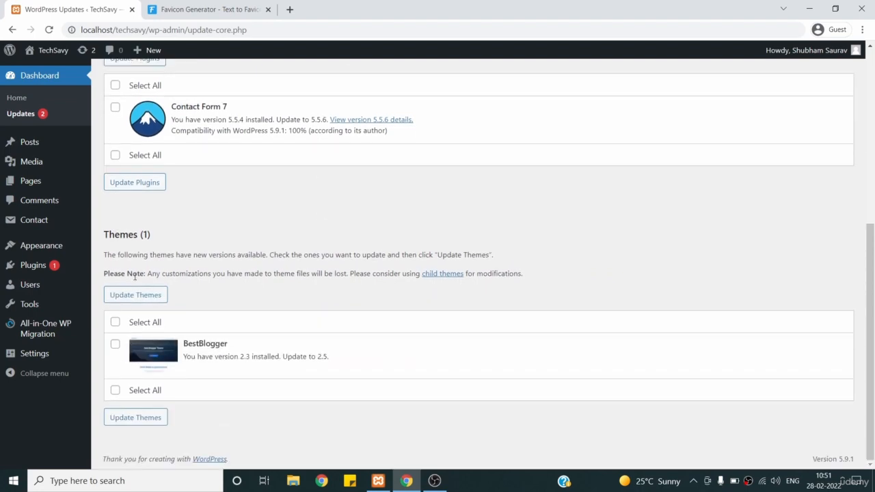
pyautogui.scroll(2, 181, 226)
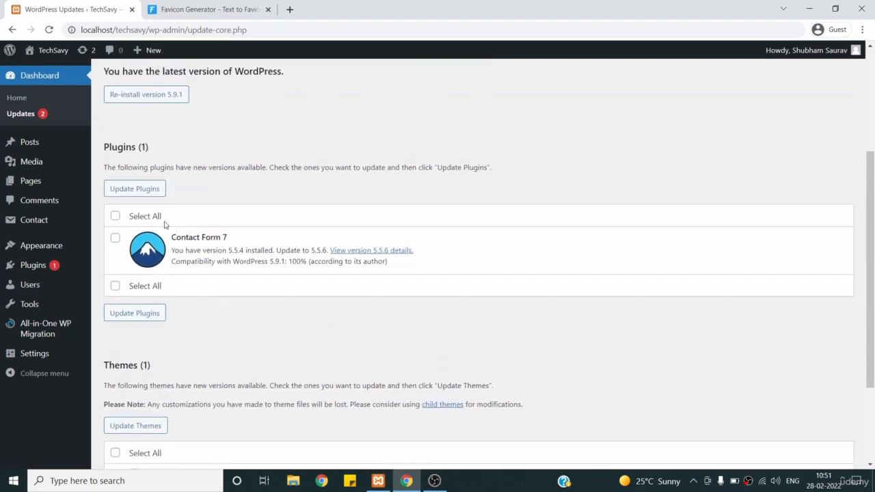
pyautogui.click(117, 217)
pyautogui.click(132, 194)
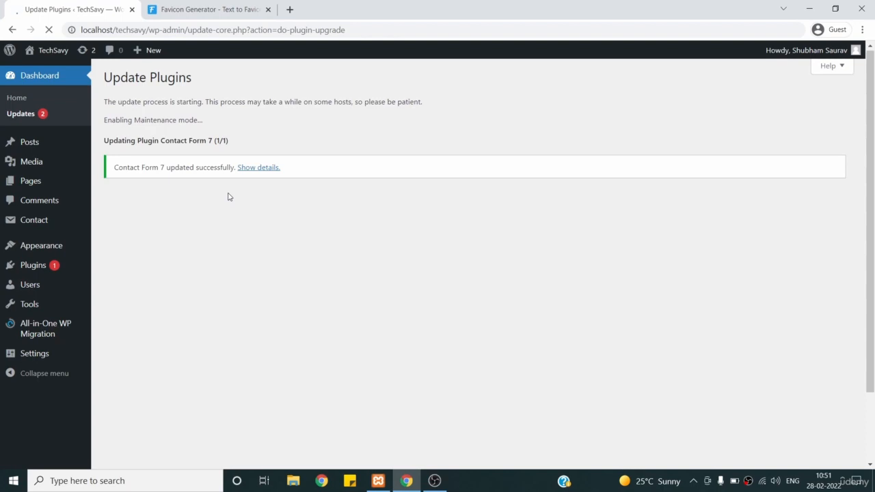
pyautogui.scroll(1, 229, 197)
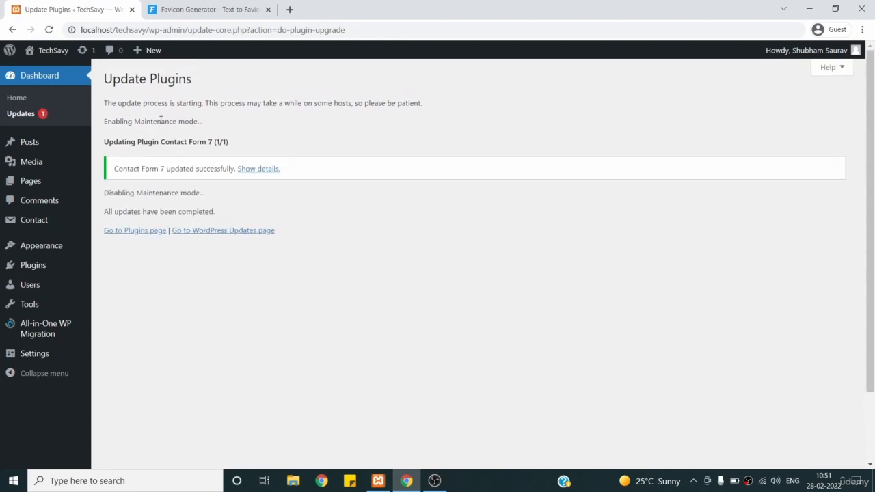
# Update the BestBlogger theme from the WordPress updates page.
pyautogui.click(28, 115)
pyautogui.scroll(-4, 322, 238)
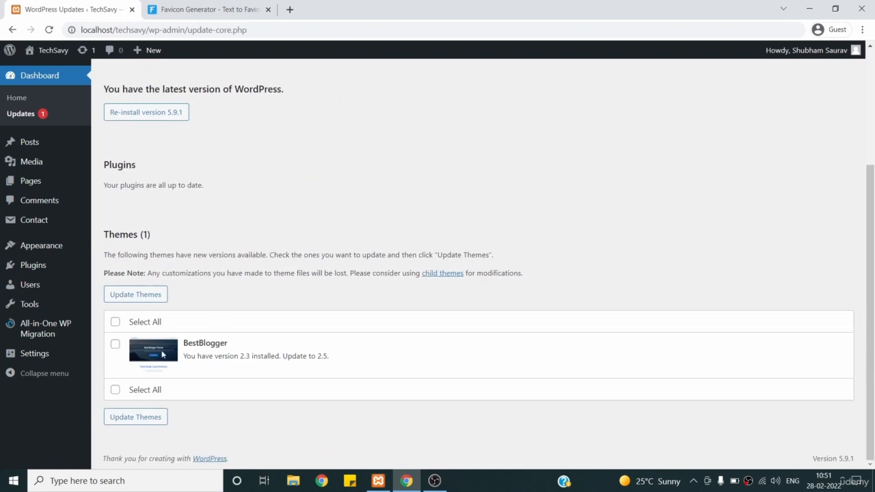
pyautogui.click(115, 343)
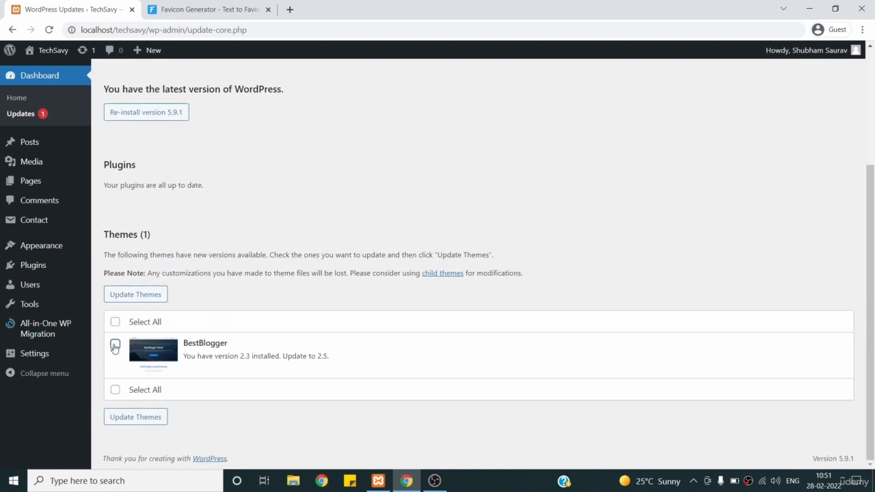
pyautogui.click(149, 299)
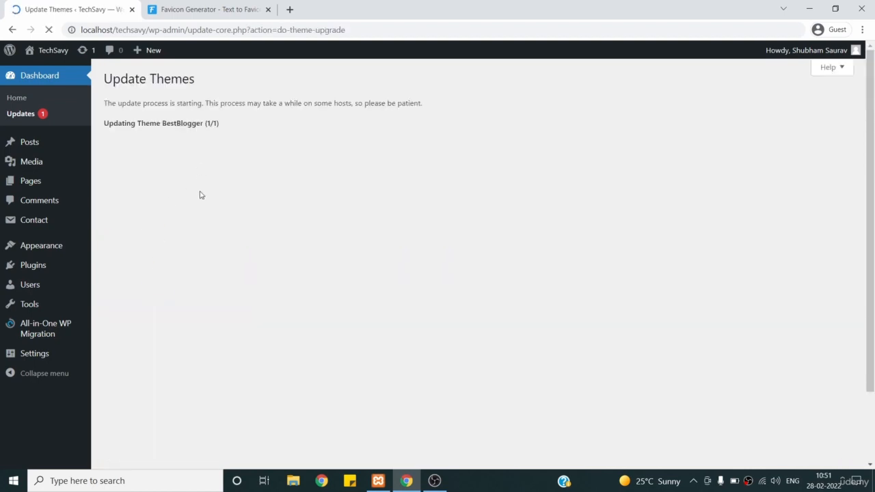
pyautogui.scroll(-1, 201, 195)
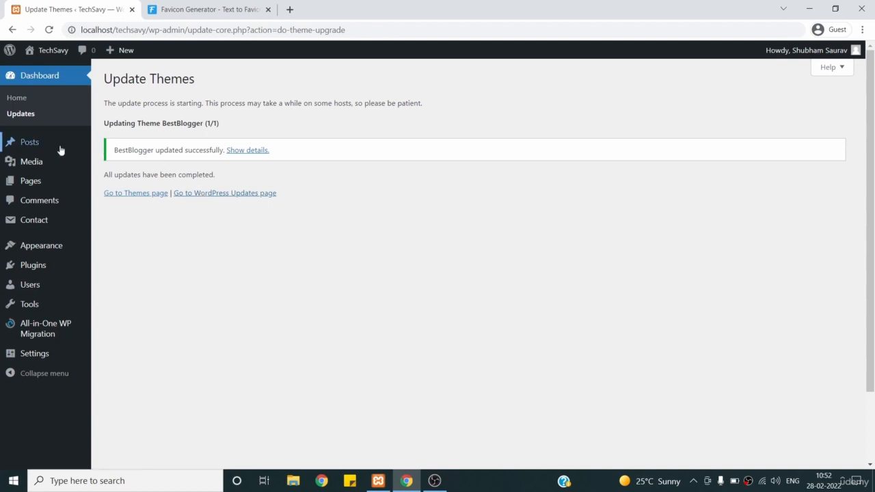
# Visit the TechSavy site's front end and look over its home page.
pyautogui.moveTo(50, 148)
pyautogui.moveTo(51, 51)
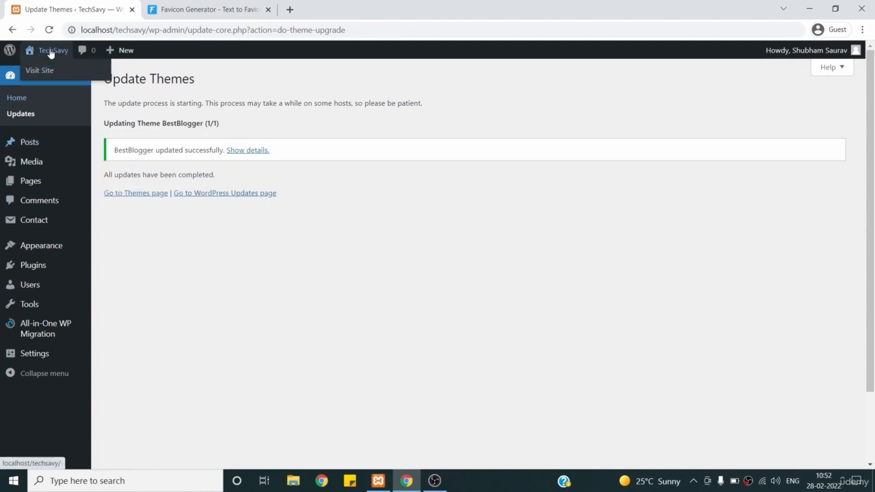
pyautogui.click(60, 71)
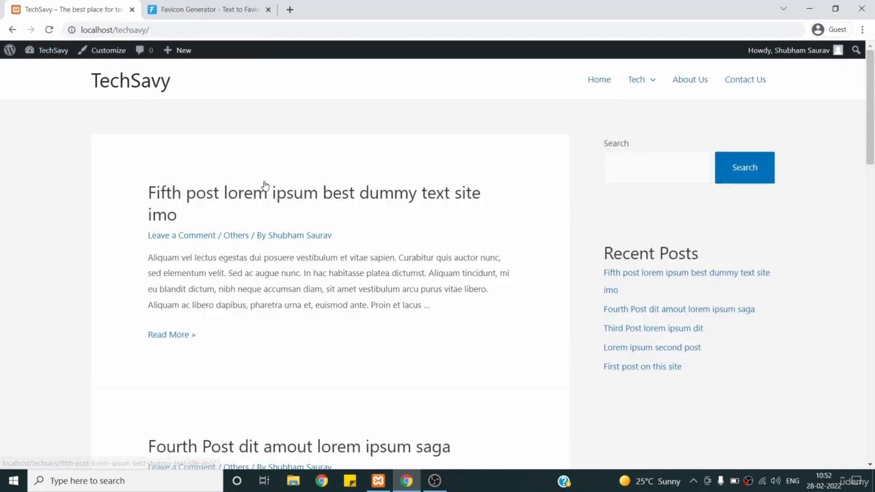
pyautogui.scroll(-6, 405, 294)
pyautogui.scroll(5, 406, 294)
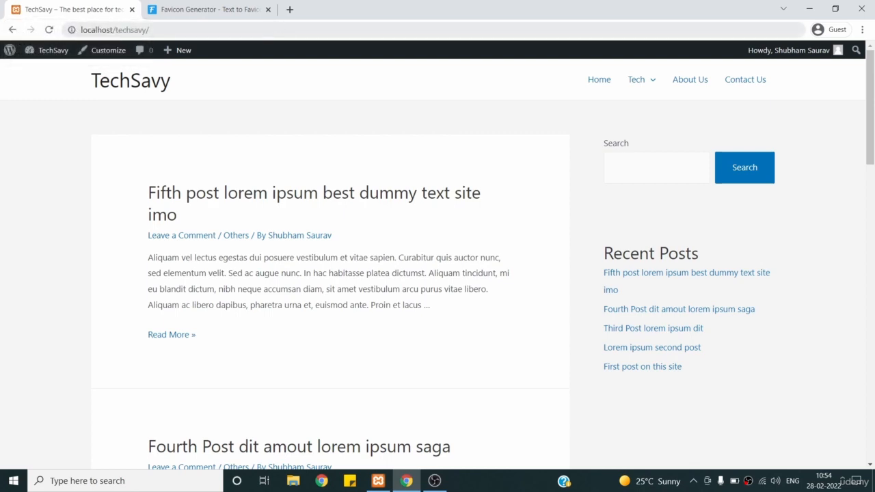
# Load facebook.com in a new browser tab to view its favicon, and close that tab.
pyautogui.click(289, 9)
pyautogui.write('fac')
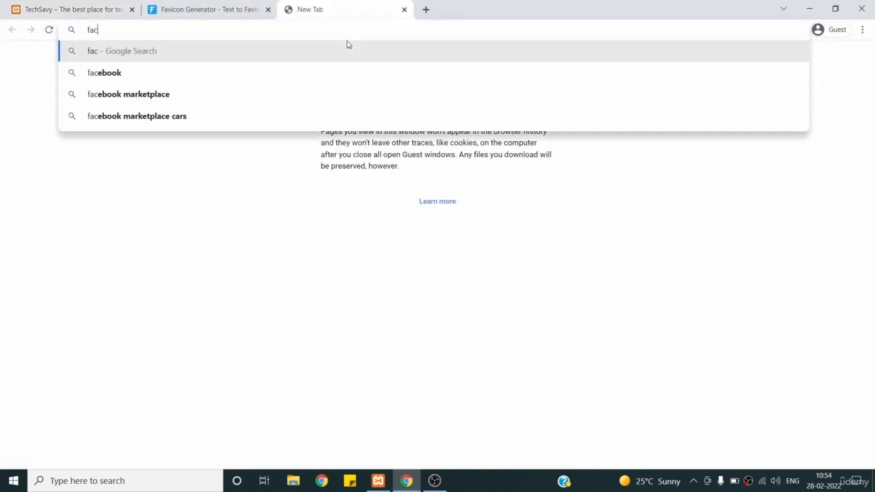
pyautogui.write('ebook.com')
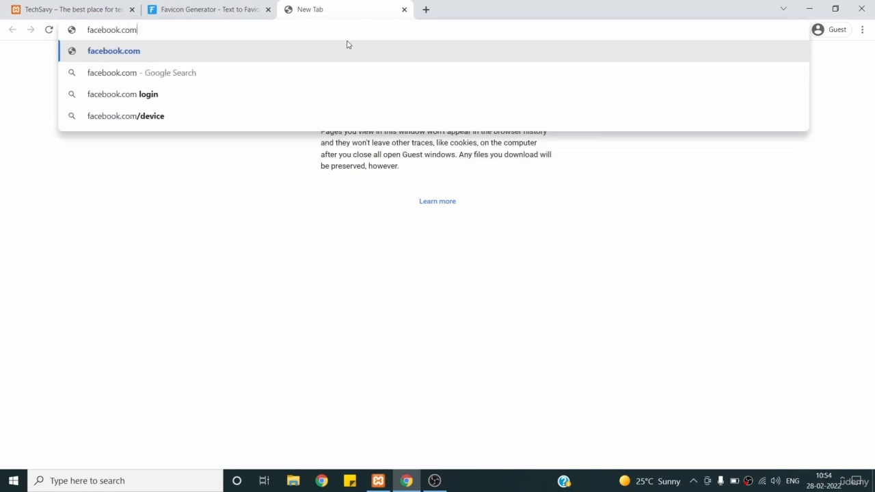
pyautogui.press('Return')
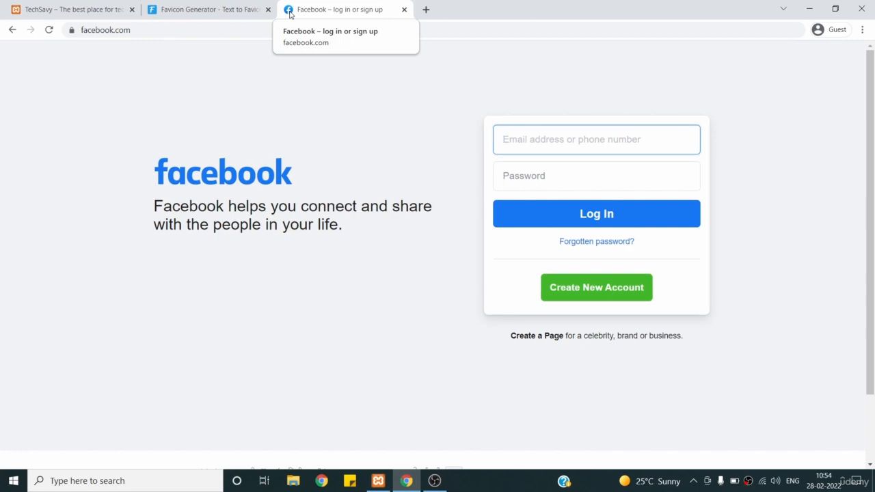
pyautogui.click(404, 9)
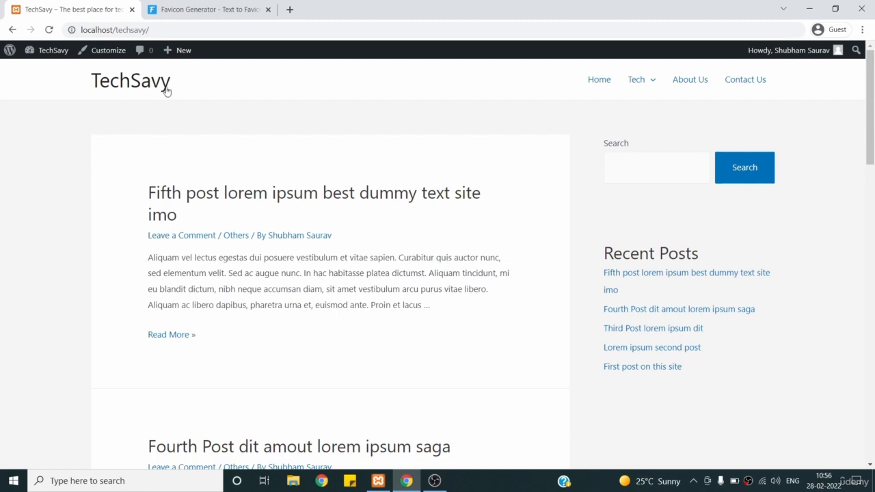
# Switch to the open Favicon Generator page and set the icon text to TS.
pyautogui.click(188, 18)
pyautogui.scroll(-3, 152, 127)
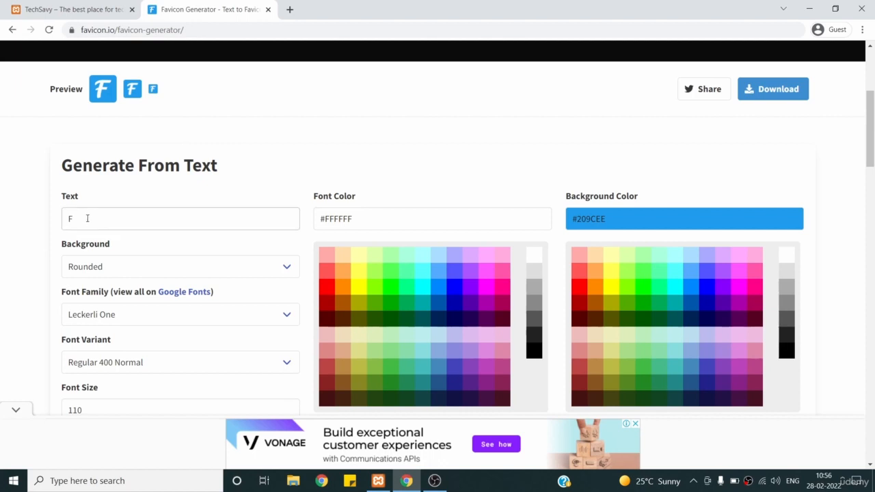
pyautogui.moveTo(87, 218); pyautogui.dragTo(50, 216)
pyautogui.write('TS')
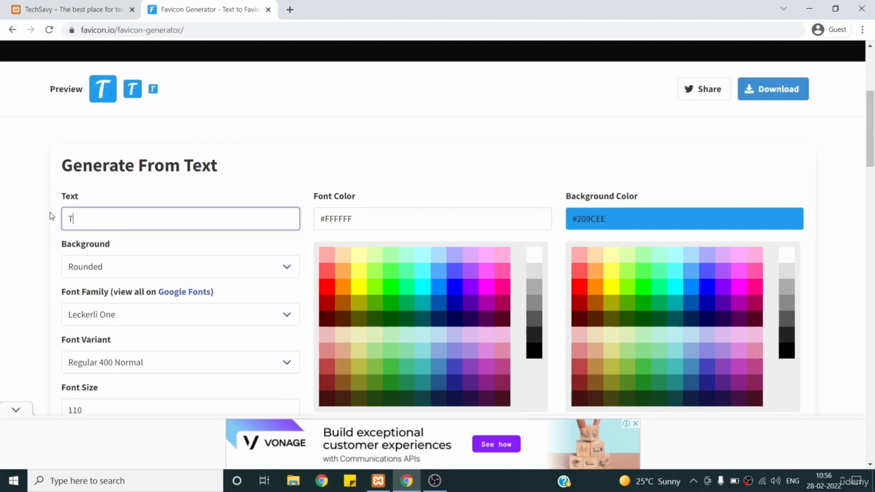
pyautogui.click(206, 126)
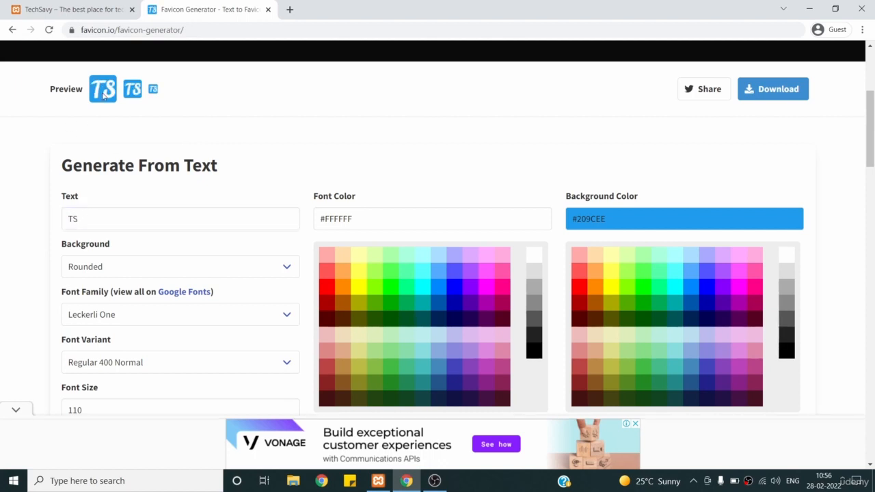
# Set the favicon's font color to #08F and its background color to white, #FFF.
pyautogui.click(439, 287)
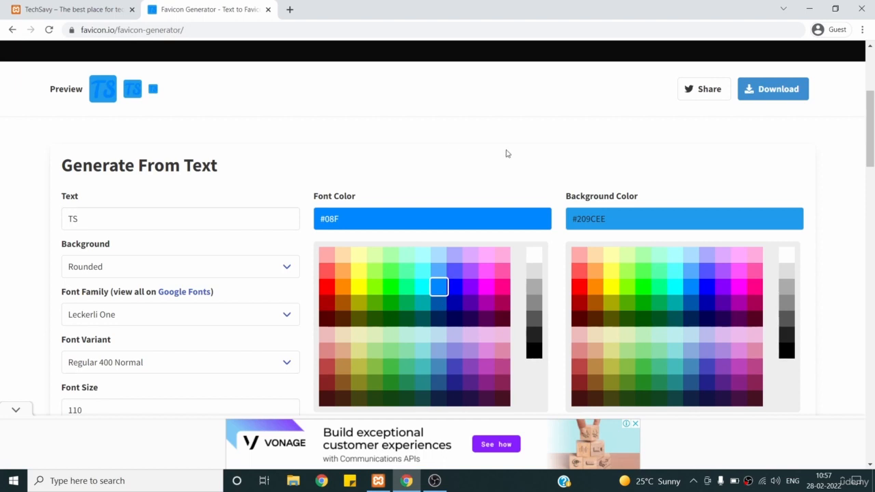
pyautogui.click(787, 255)
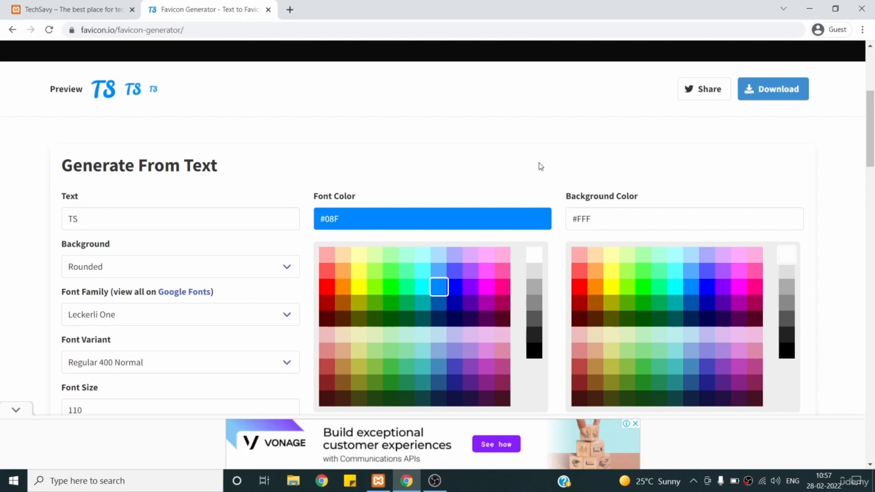
# Change the favicon's font family to Bubblegum Sans and check the preview.
pyautogui.scroll(-1, 539, 166)
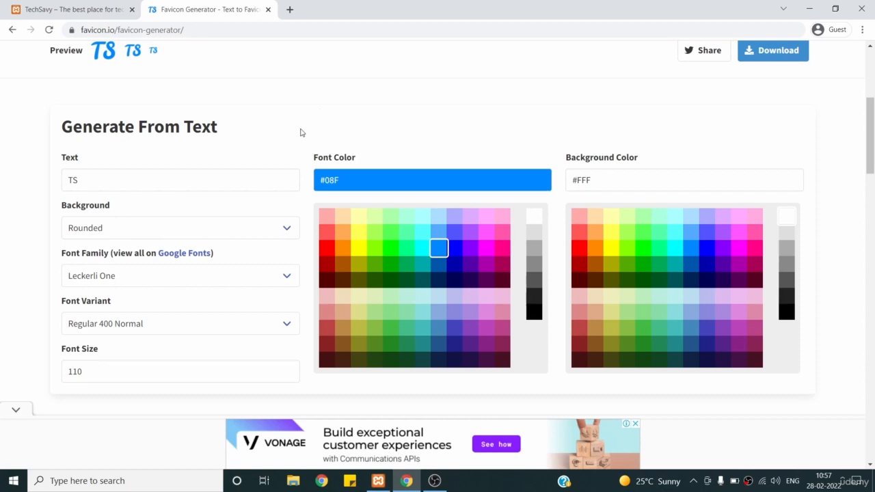
pyautogui.click(257, 277)
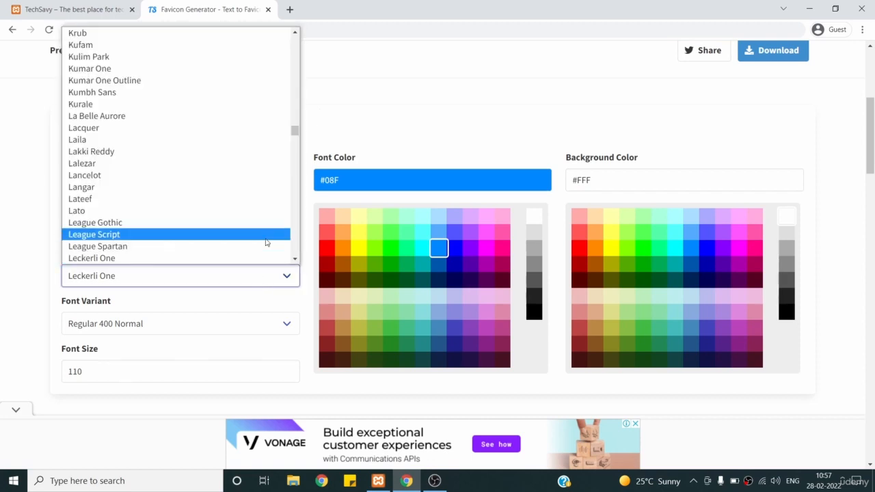
pyautogui.moveTo(294, 131); pyautogui.dragTo(294, 68)
pyautogui.scroll(4, 200, 96)
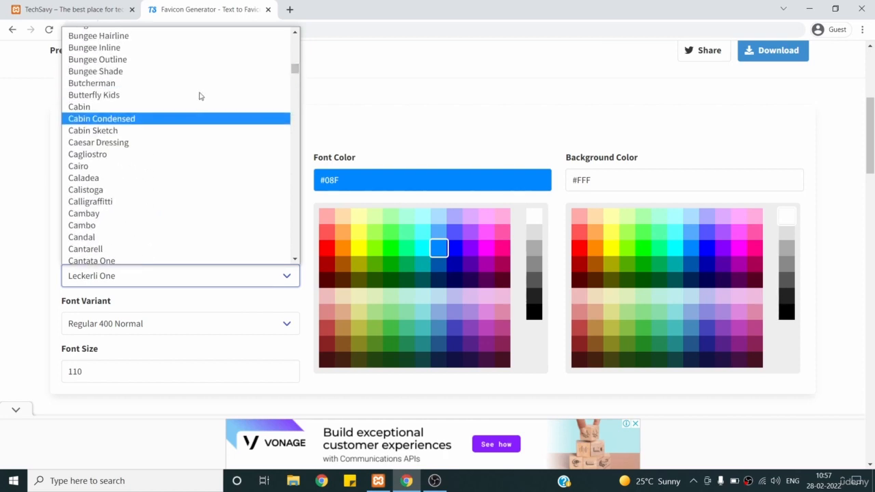
pyautogui.click(172, 94)
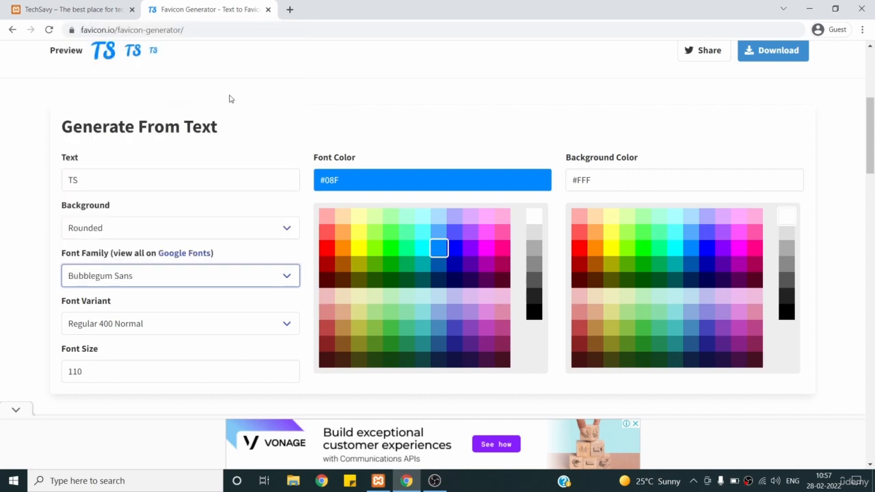
pyautogui.scroll(1, 278, 125)
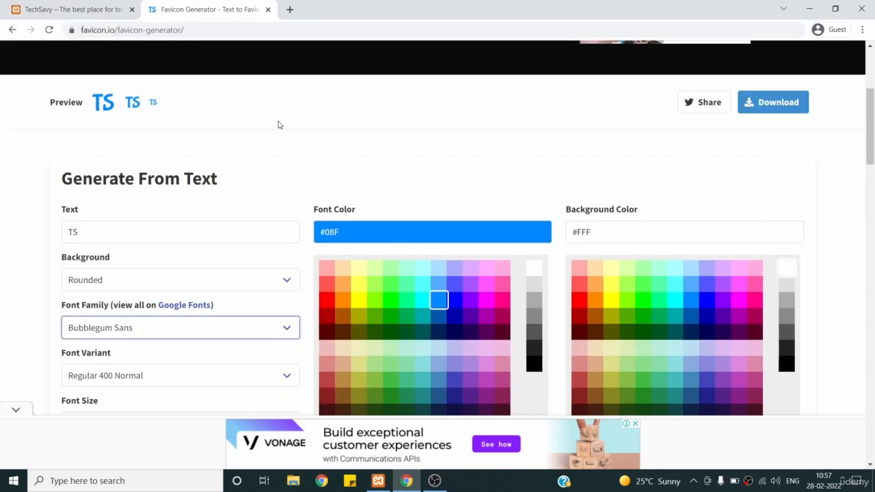
# Review the available font variants, the font size setting and the favicon preview.
pyautogui.scroll(-2, 279, 126)
pyautogui.click(248, 253)
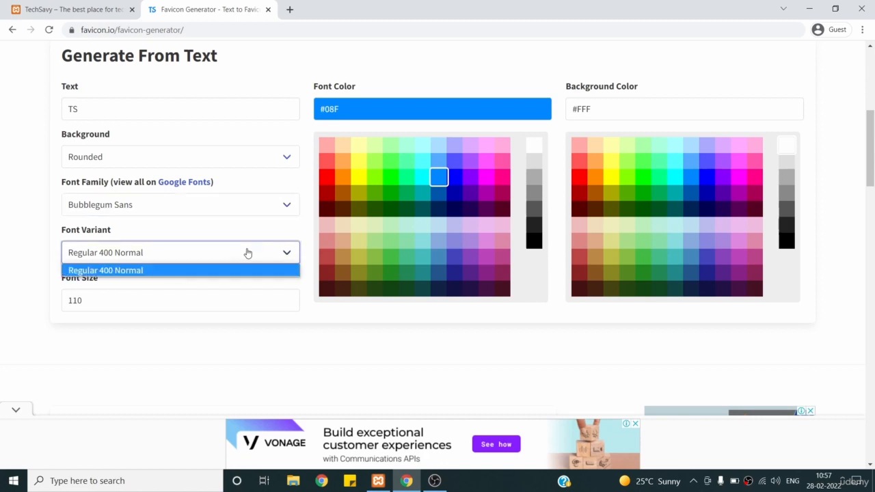
pyautogui.click(204, 315)
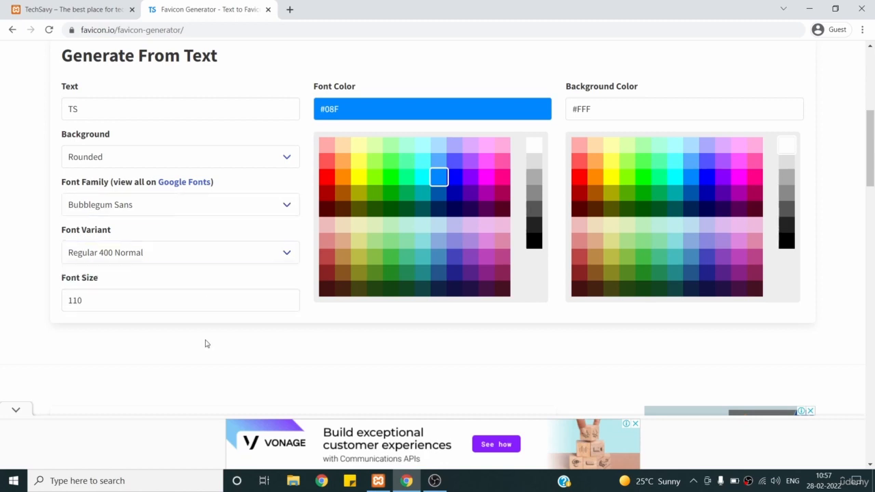
pyautogui.click(189, 301)
pyautogui.moveTo(190, 301); pyautogui.dragTo(46, 292)
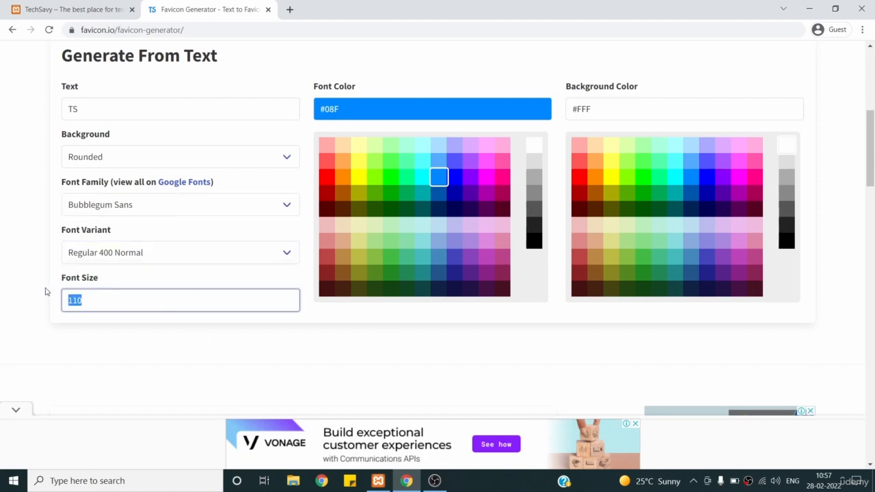
pyautogui.scroll(3, 46, 291)
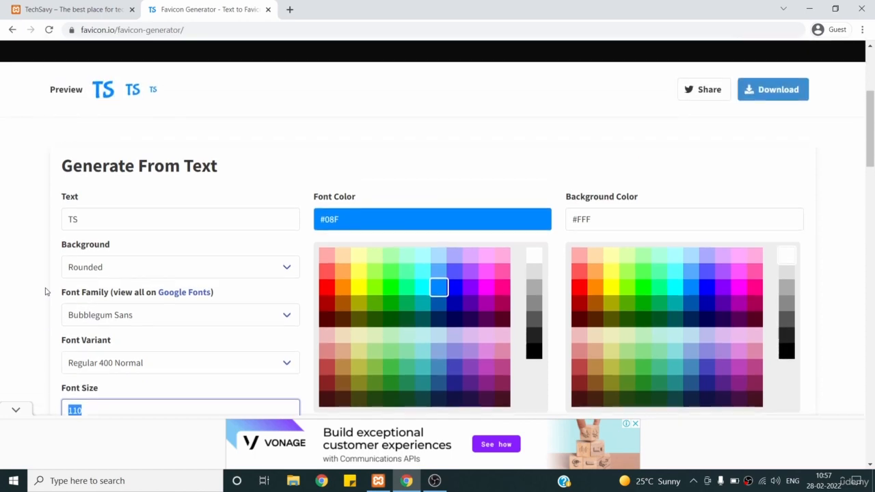
pyautogui.scroll(-1, 45, 292)
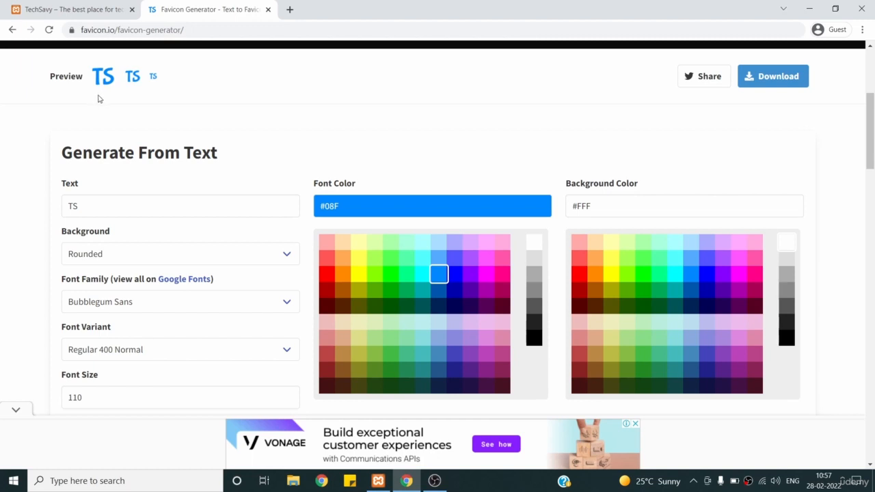
# Download the generated favicon package and show favicon_io.zip in its folder.
pyautogui.click(755, 82)
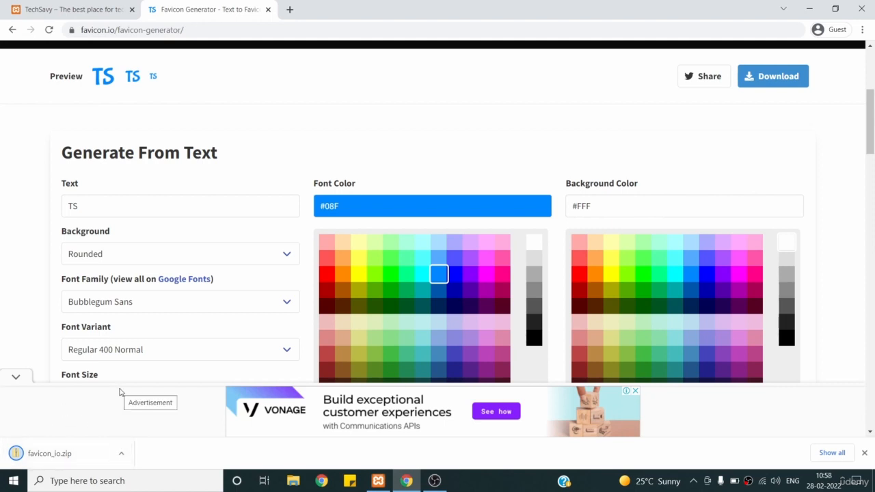
pyautogui.click(121, 455)
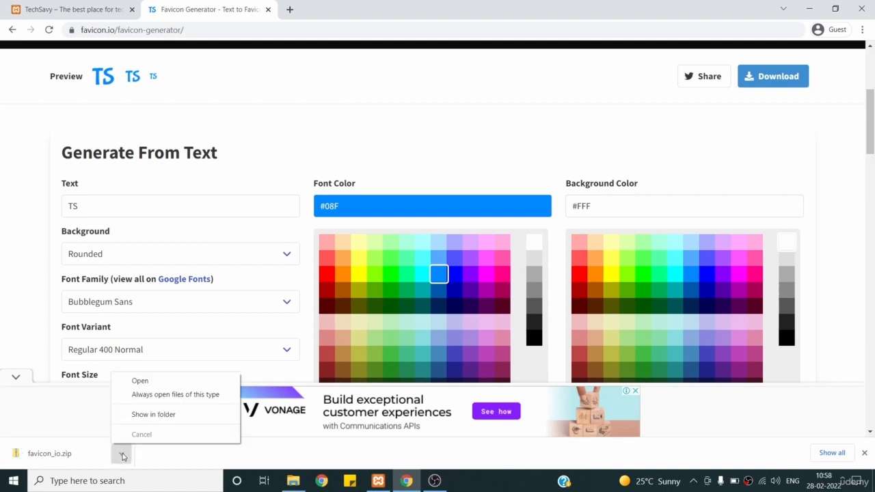
pyautogui.click(148, 414)
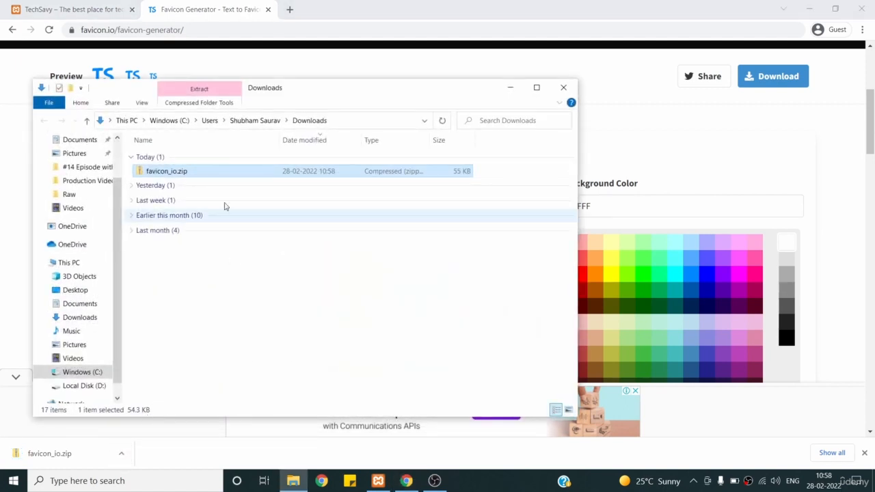
# Extract favicon_io.zip into a favicon_io folder in Downloads and select the extracted favicon.ico.
pyautogui.rightClick(215, 179)
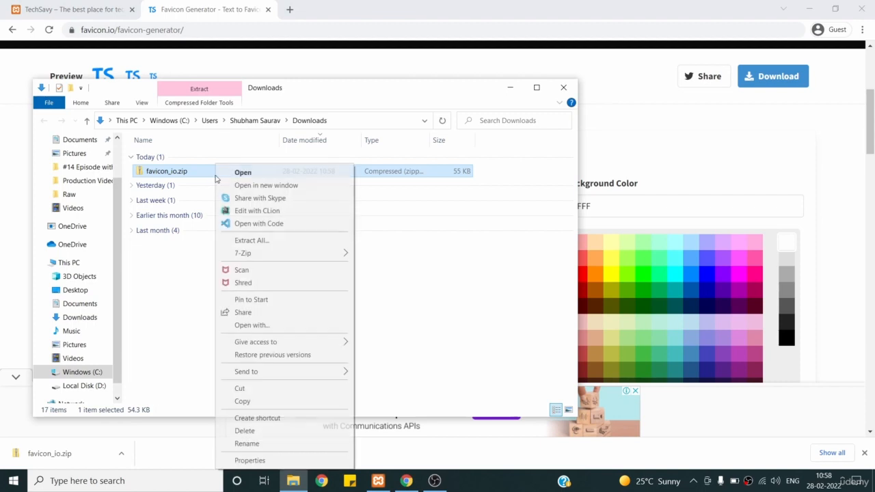
pyautogui.click(239, 244)
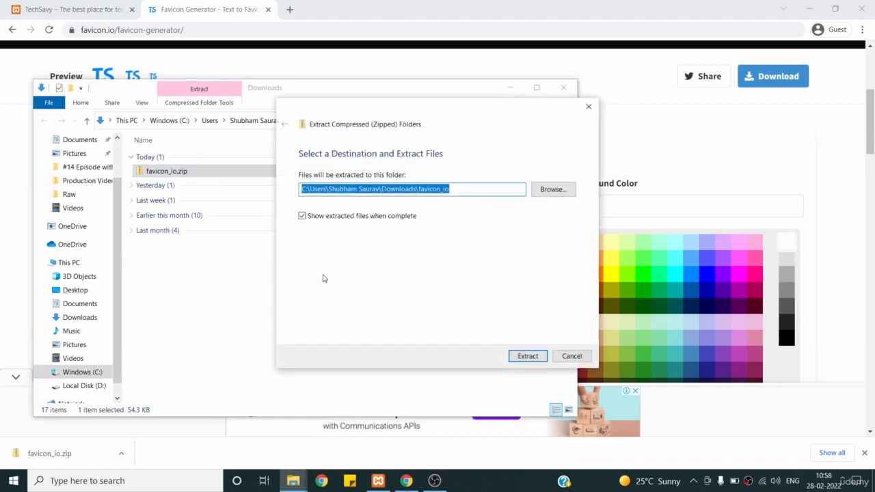
pyautogui.click(536, 356)
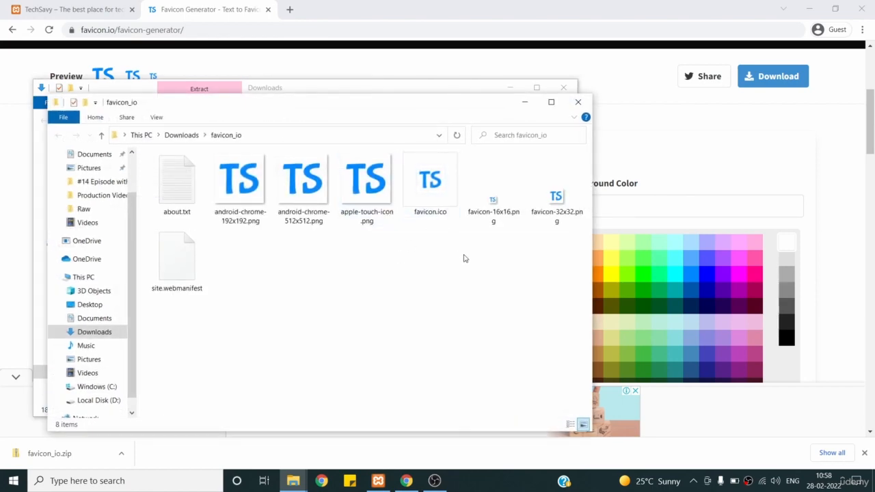
pyautogui.click(433, 194)
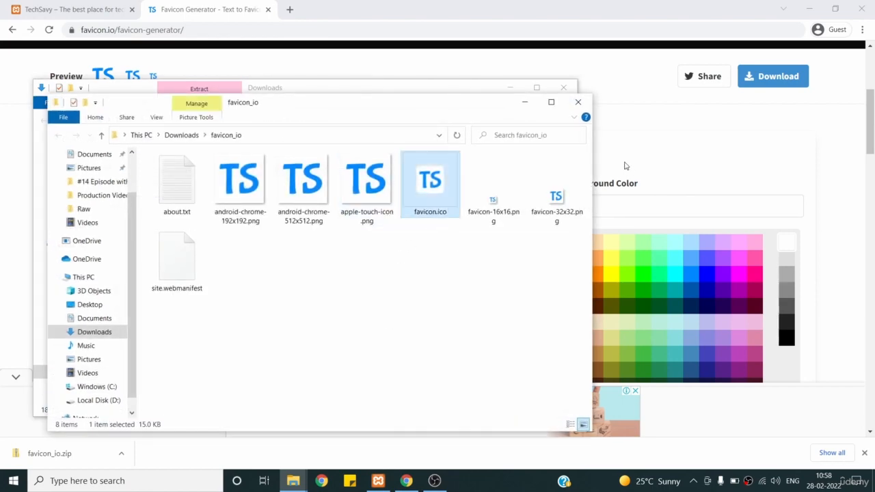
# Switch to the TechSavy site and open it in the WordPress customizer.
pyautogui.click(69, 9)
pyautogui.click(67, 10)
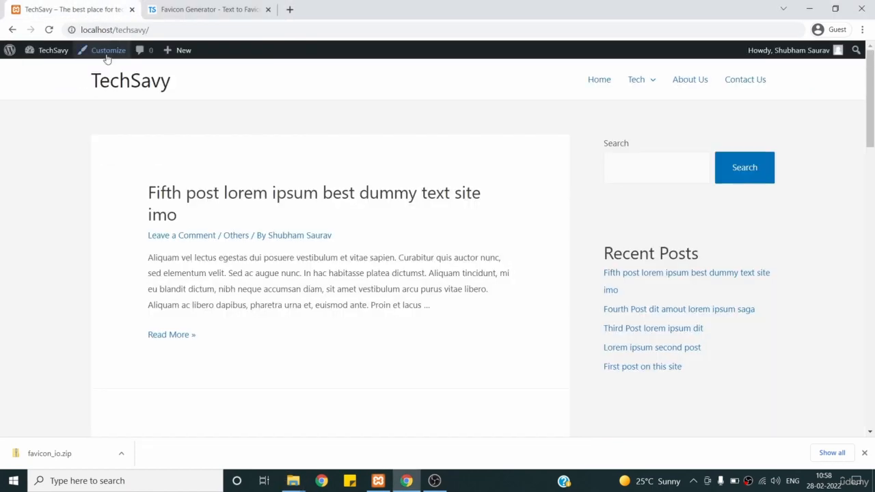
pyautogui.click(106, 53)
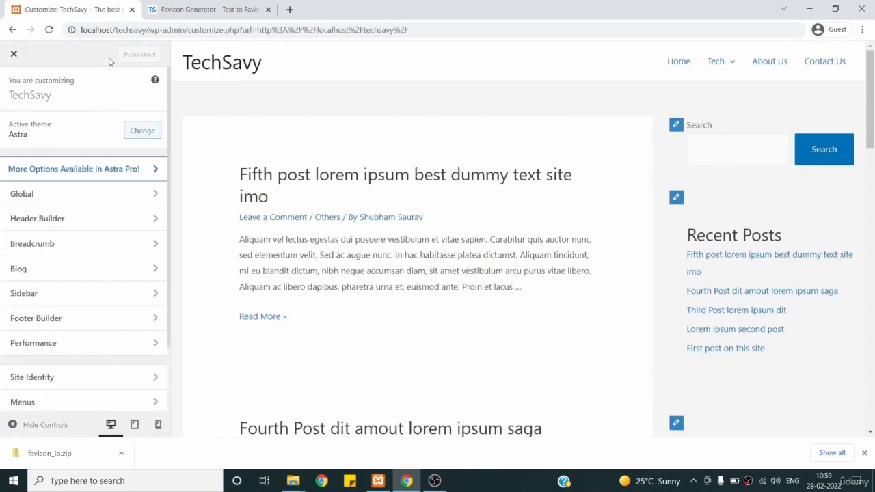
# Review the customizer's list of sections, from Global and Header Builder down to Additional CSS.
pyautogui.scroll(-1, 80, 225)
pyautogui.scroll(1, 80, 224)
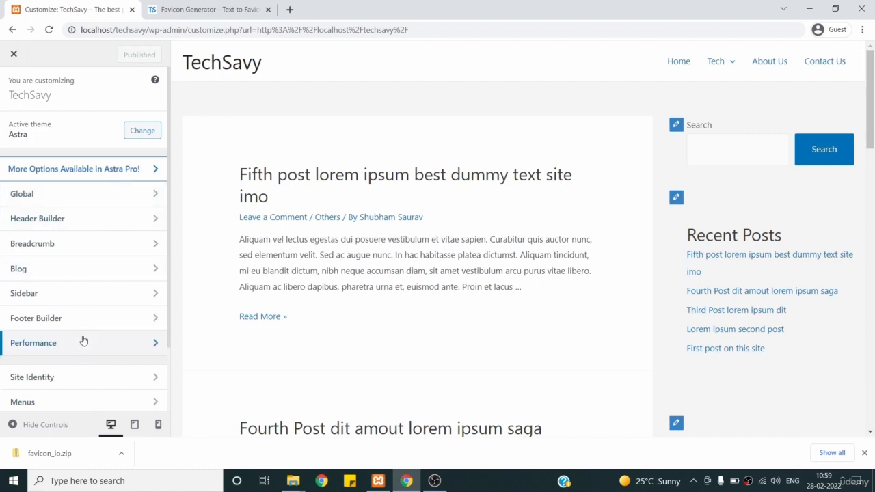
pyautogui.scroll(-1, 82, 341)
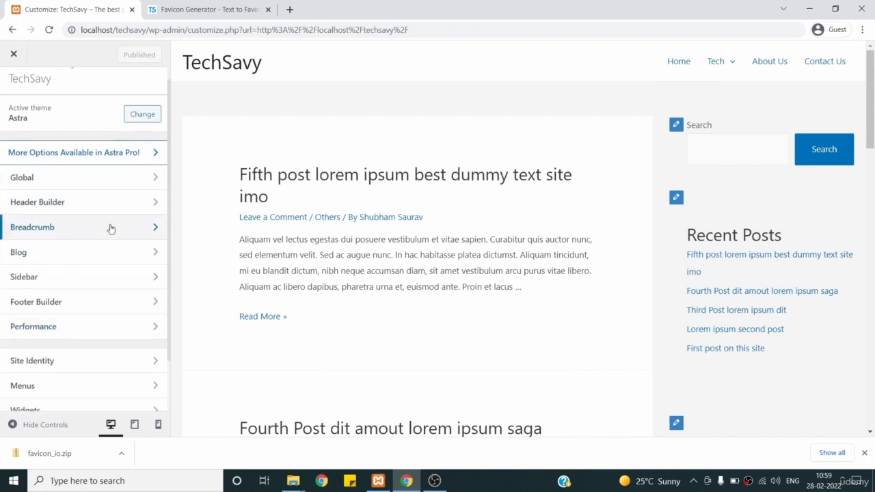
pyautogui.scroll(-2, 114, 240)
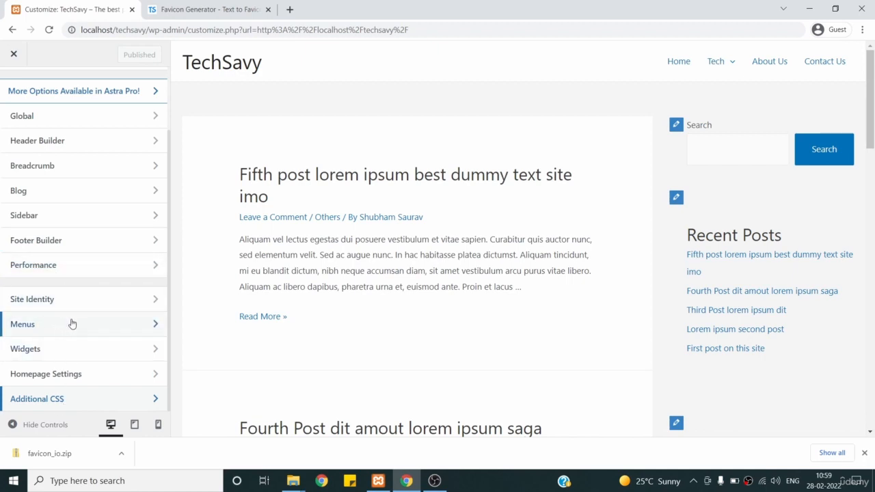
pyautogui.scroll(2, 76, 326)
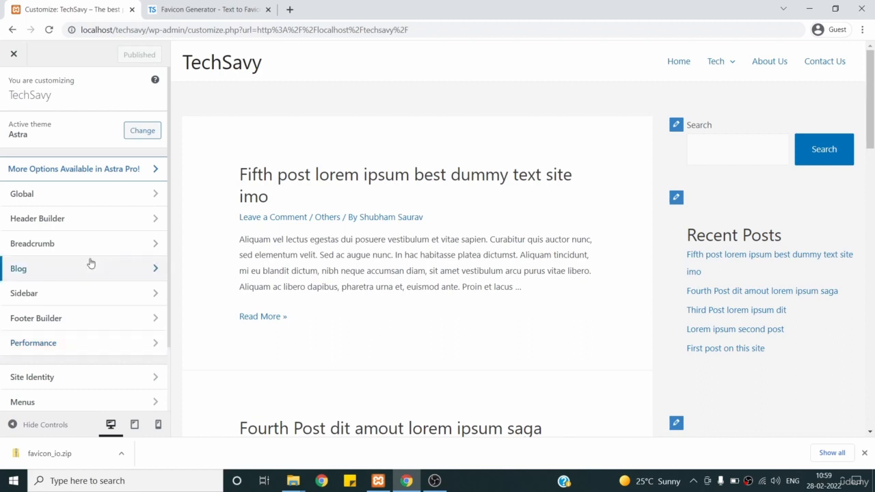
pyautogui.scroll(-2, 90, 262)
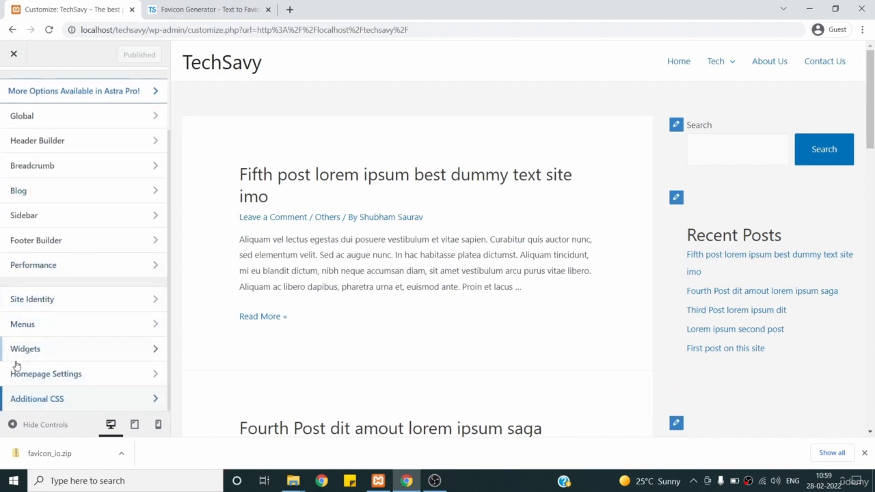
pyautogui.scroll(1, 69, 300)
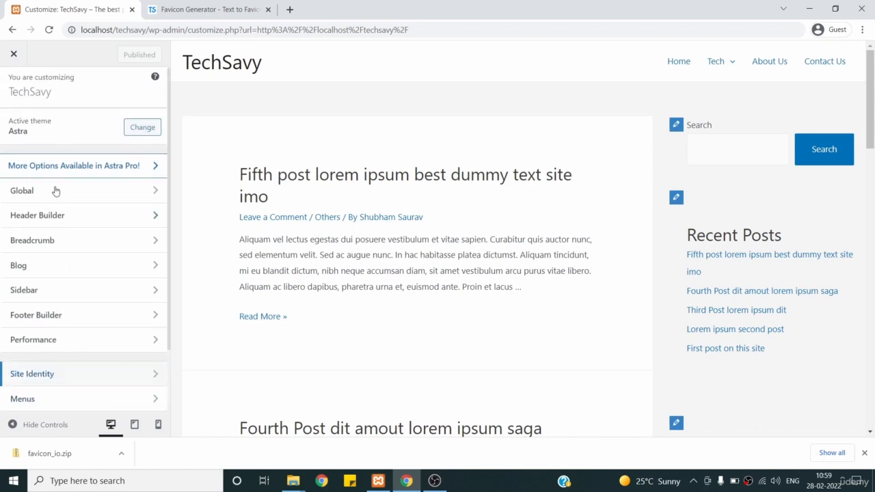
pyautogui.scroll(-1, 85, 349)
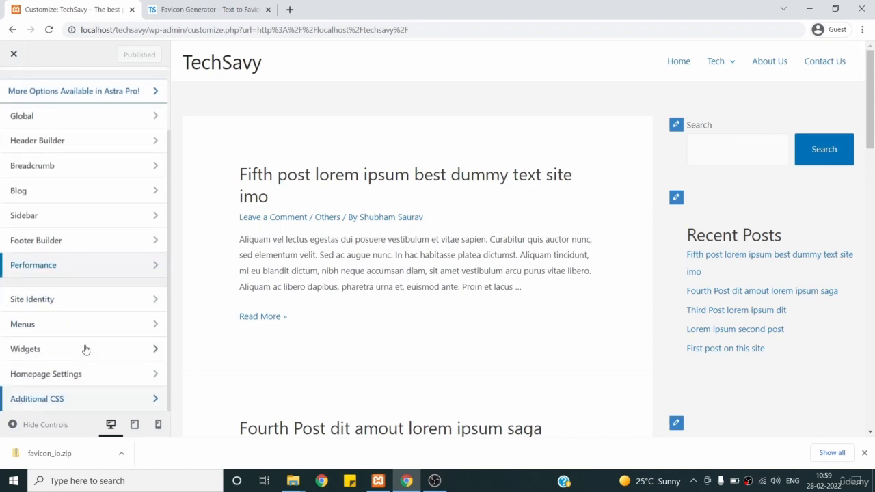
# In the Site Identity settings, upload favicon-32x32.png from the favicon_io folder in Downloads as the site icon image.
pyautogui.click(52, 302)
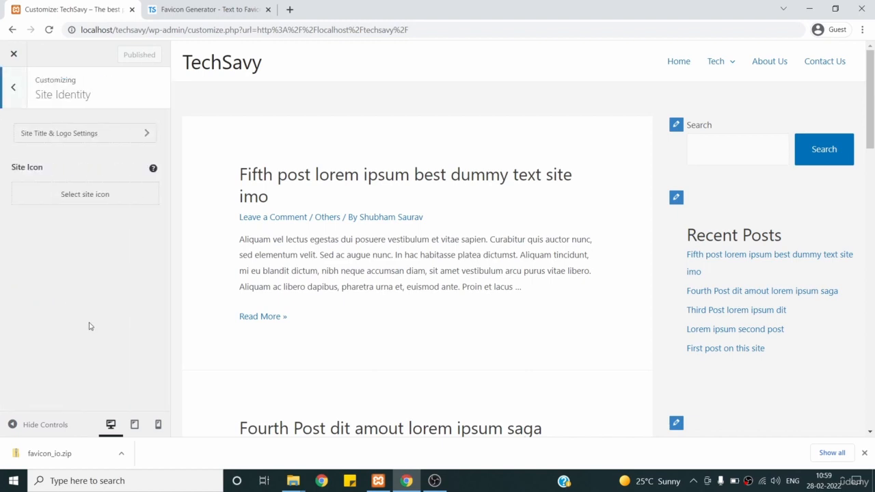
pyautogui.click(81, 204)
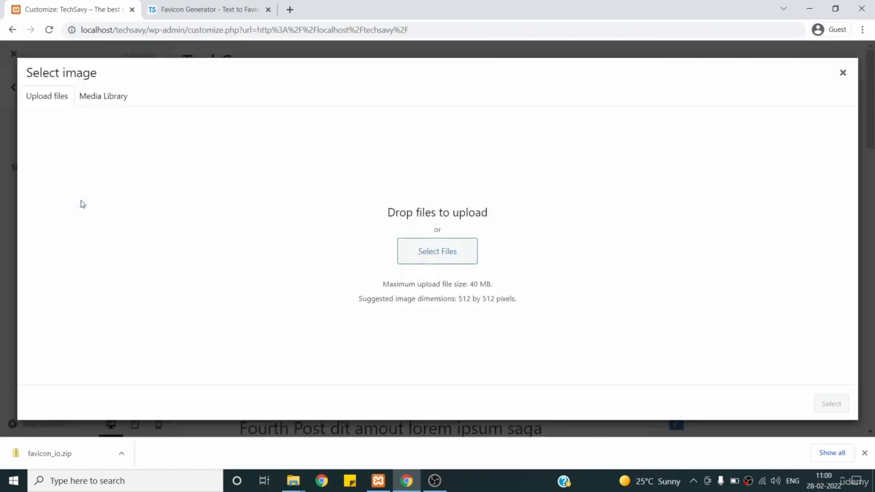
pyautogui.click(425, 255)
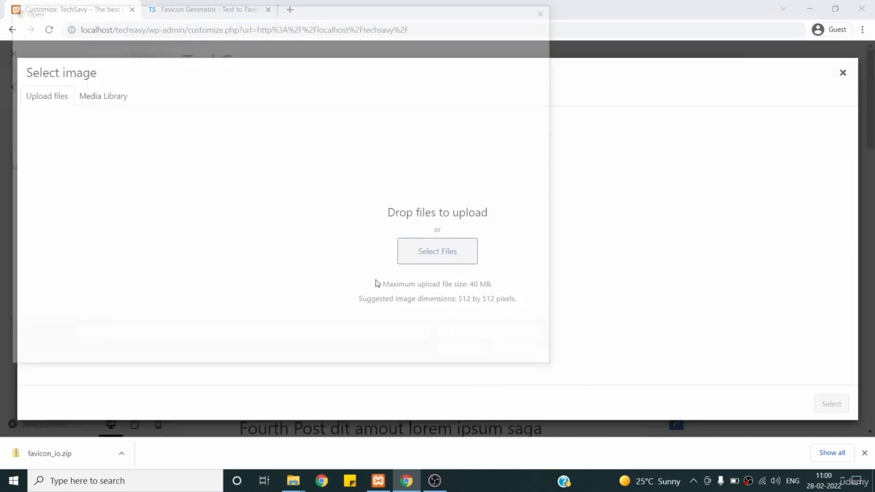
pyautogui.doubleClick(124, 127)
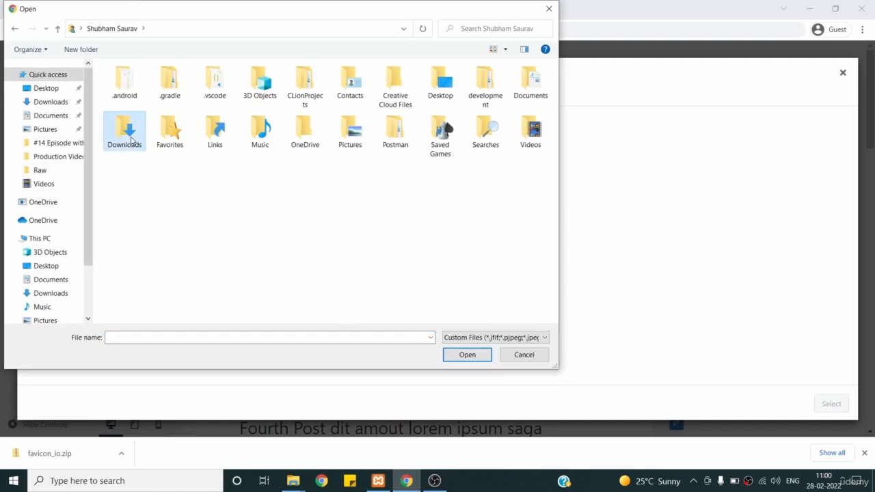
pyautogui.doubleClick(166, 111)
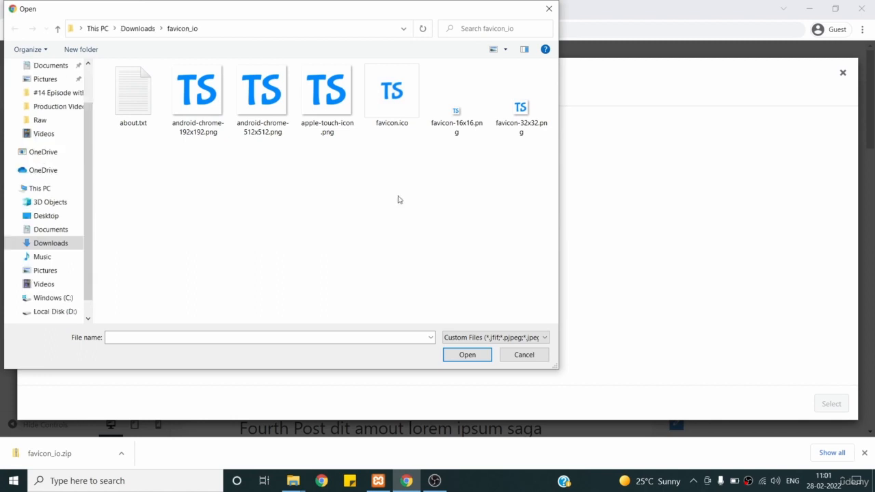
pyautogui.click(526, 110)
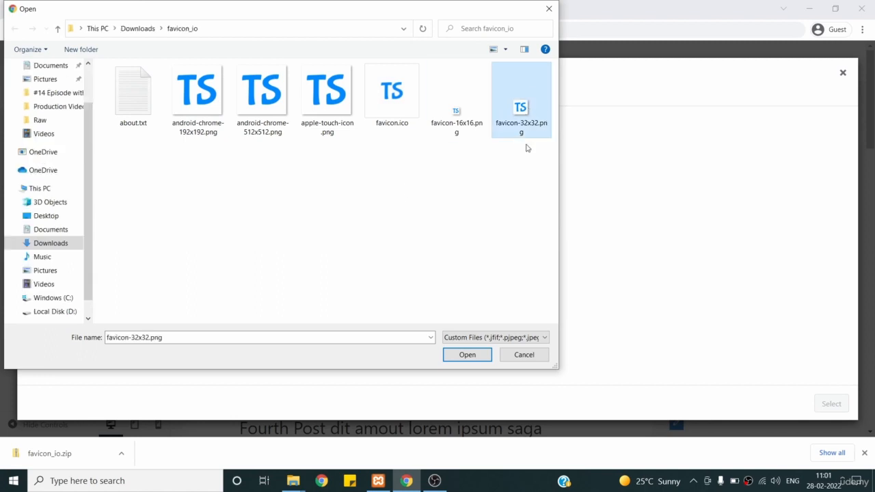
pyautogui.click(468, 356)
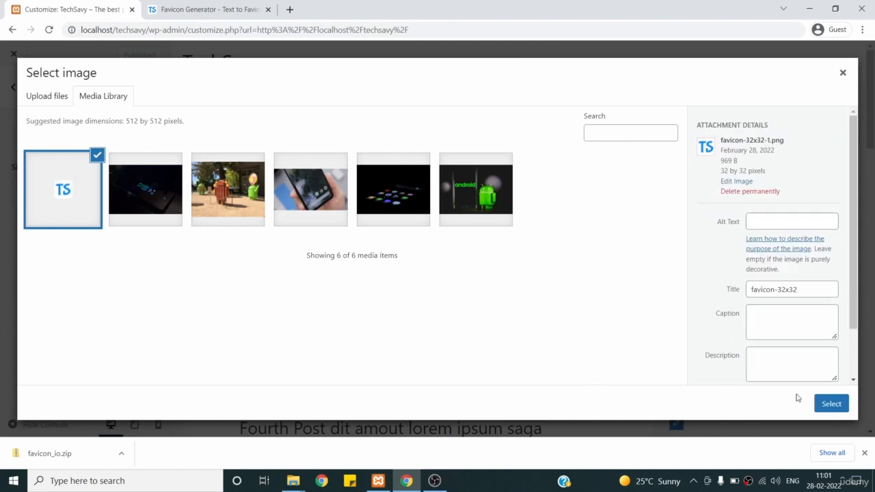
# Apply the uploaded favicon as the site icon without cropping, publish the change and return to the customizer's section list.
pyautogui.click(839, 406)
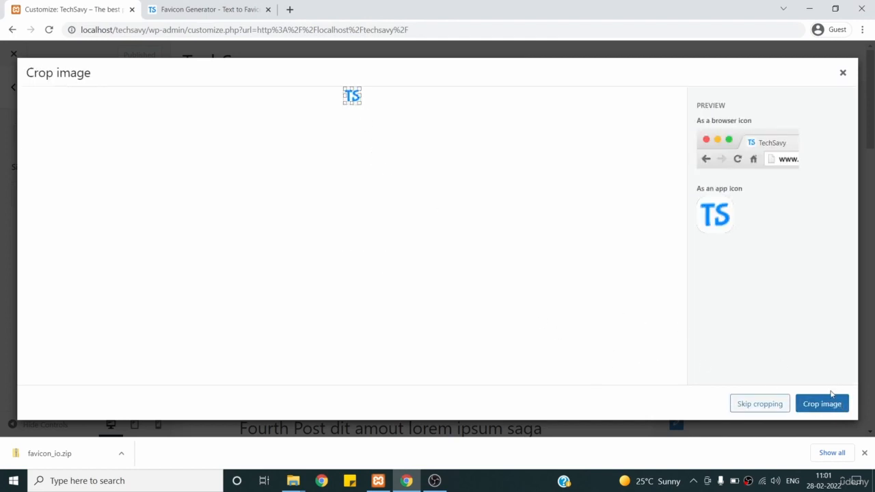
pyautogui.click(760, 404)
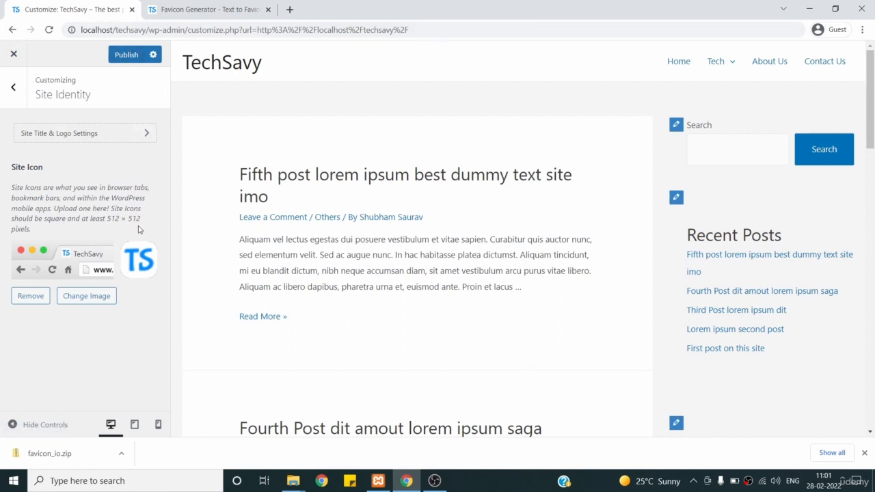
pyautogui.click(126, 58)
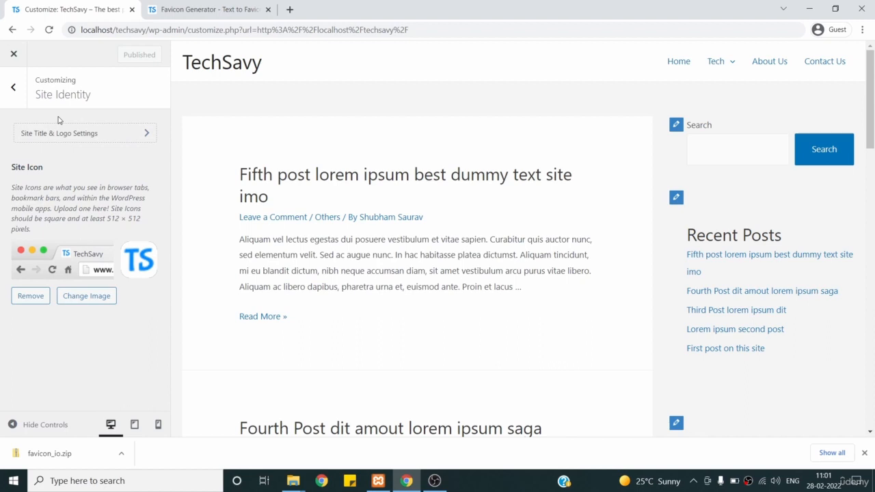
pyautogui.click(14, 88)
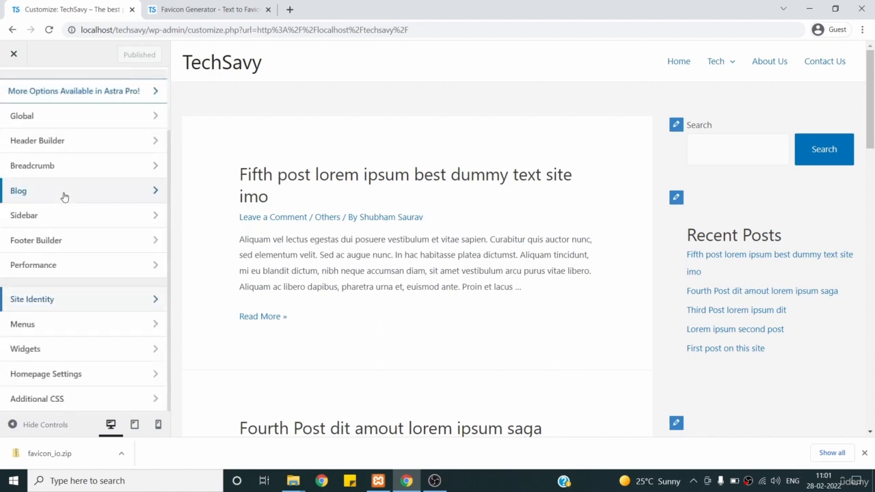